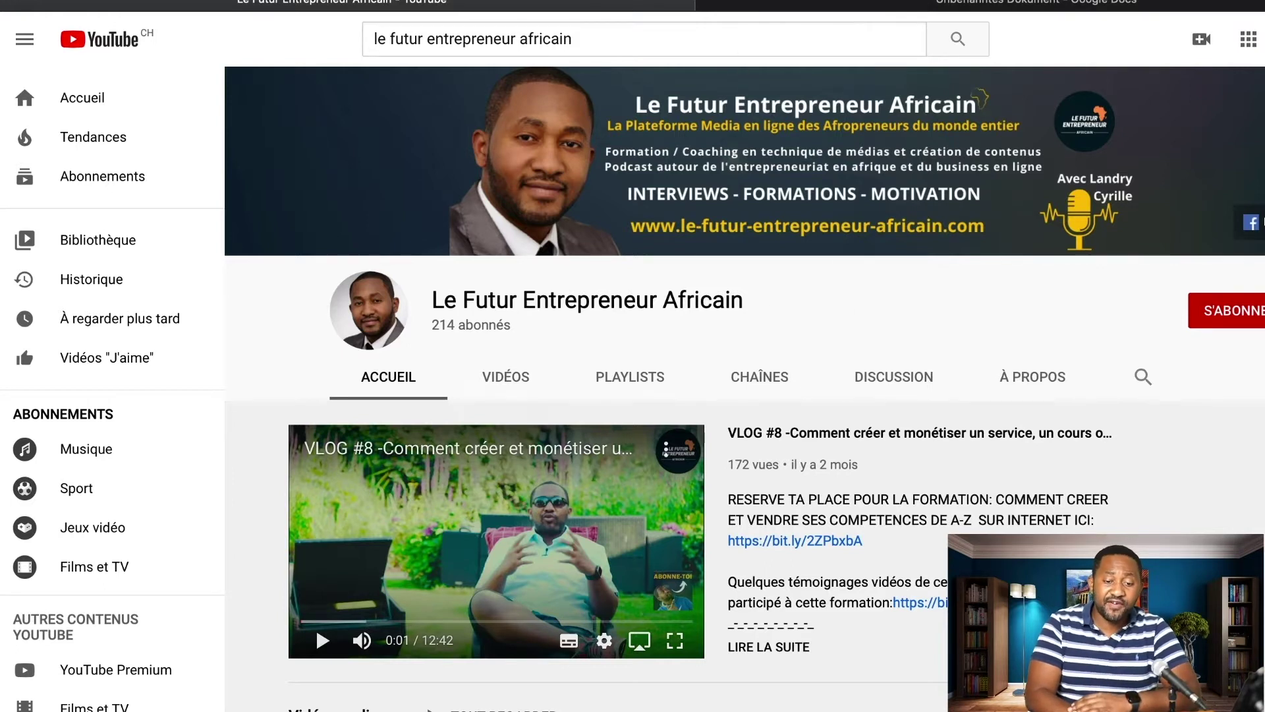
Copy the Le Futur Entrepreneur Africain channel's full URL and paste it after the "->" in the Google Docs document.
key("super+l")
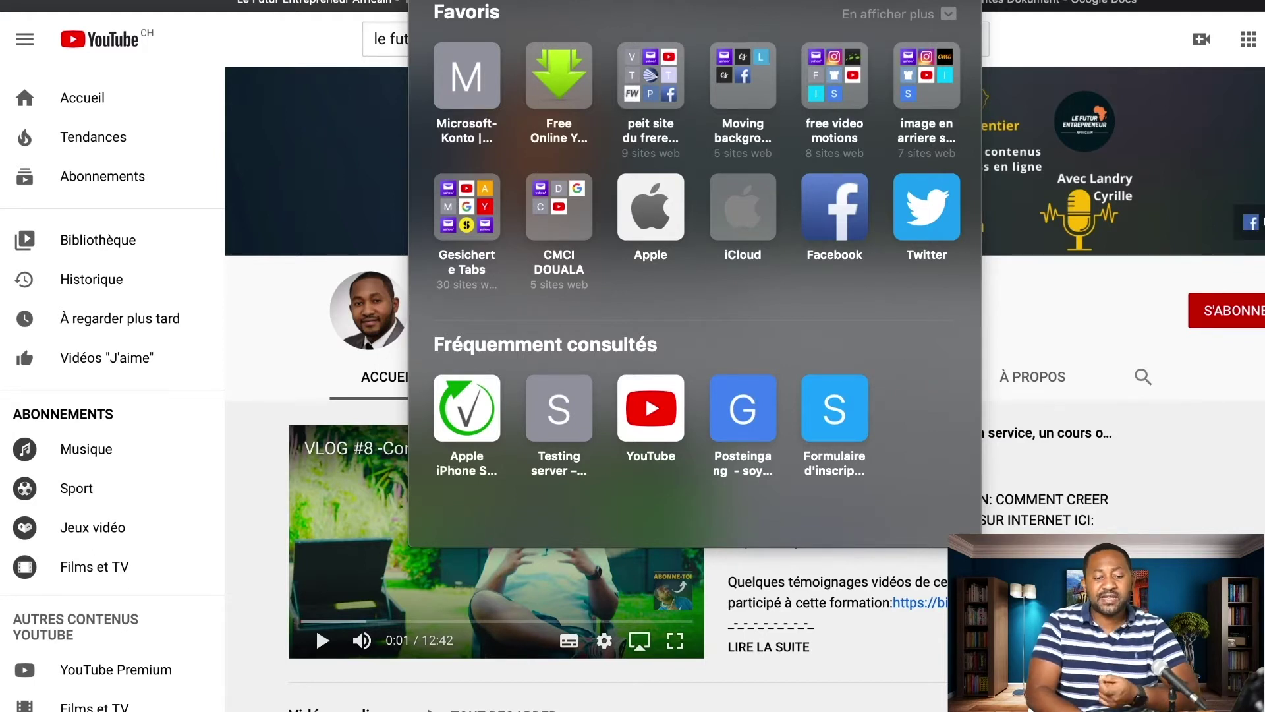
left_click(295, 44)
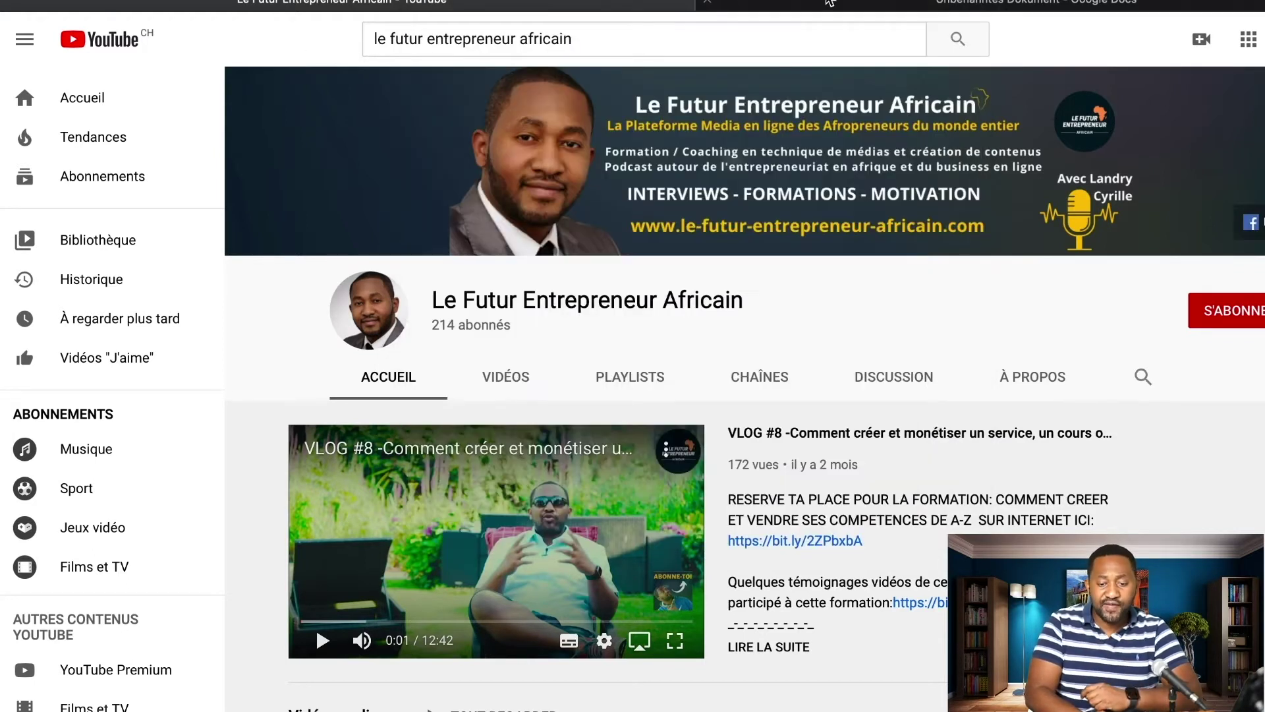
left_click(860, 5)
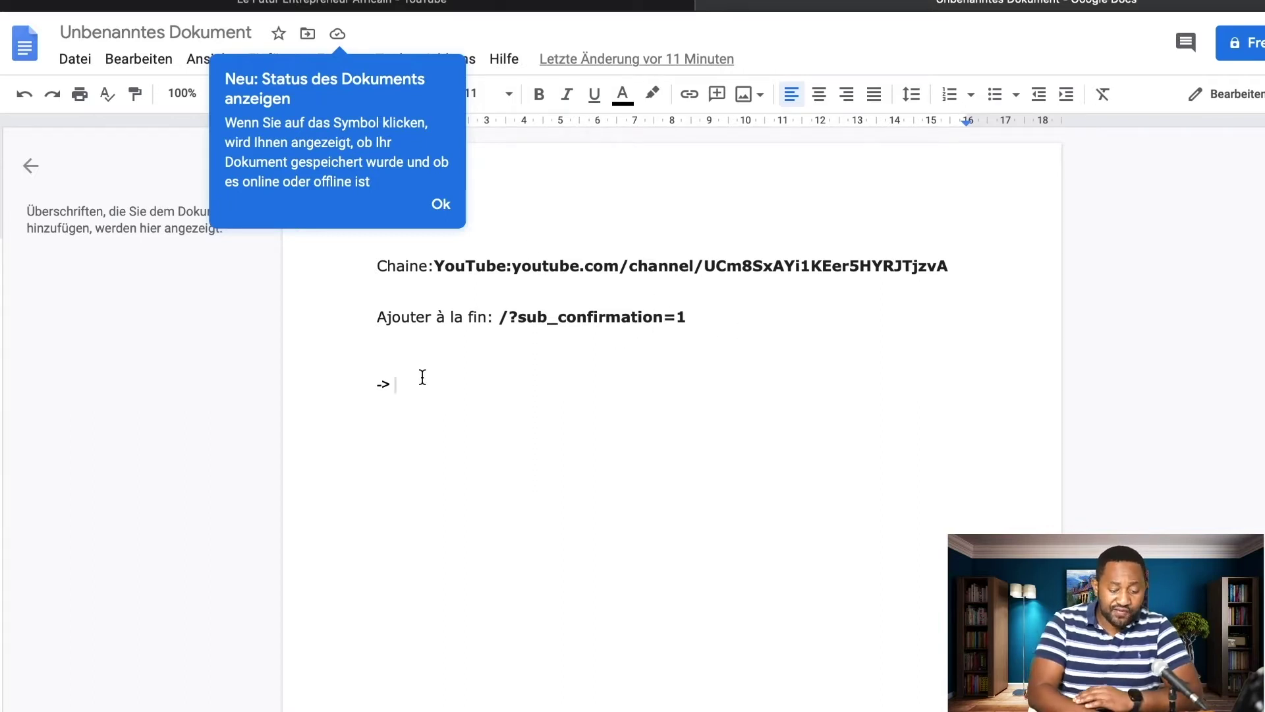
type("https://www.youtube.com/channel/UCm8SxAYi1KEer5HYRJTjzvA")
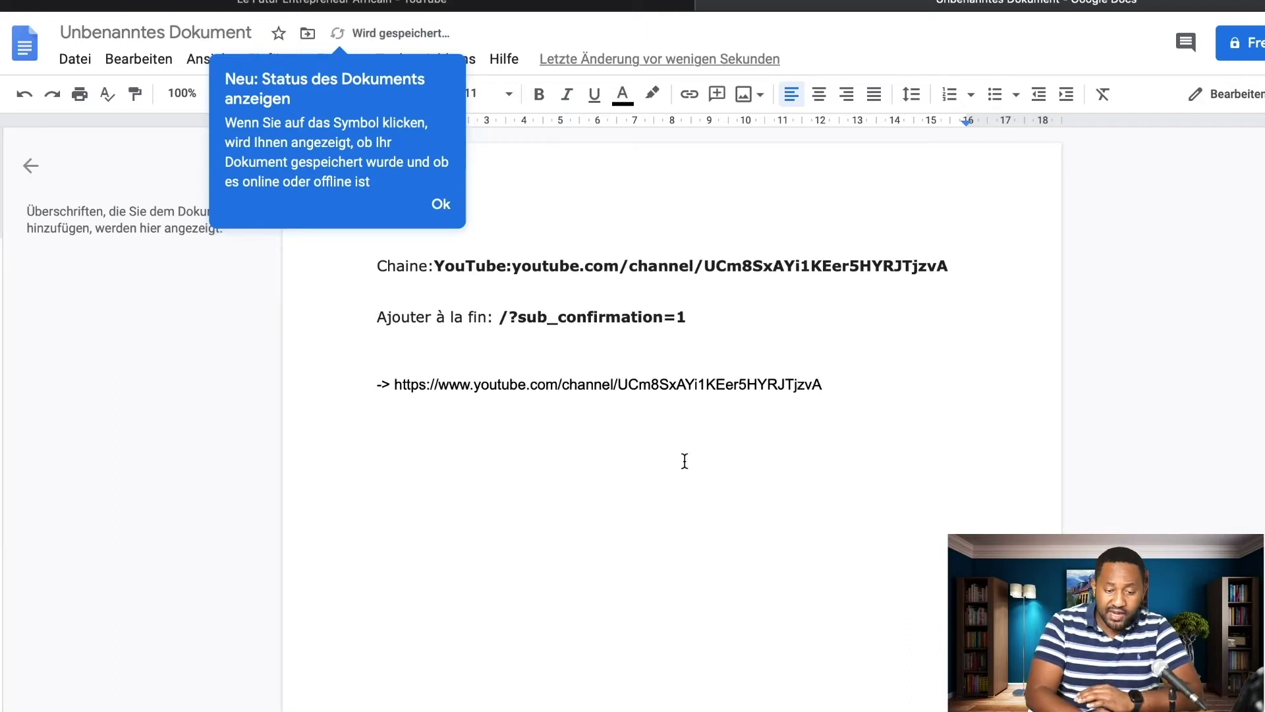
Color the "/?sub_confirmation=1" text on the "Ajouter à la fin" line red.
left_click_drag(690, 319, 501, 316)
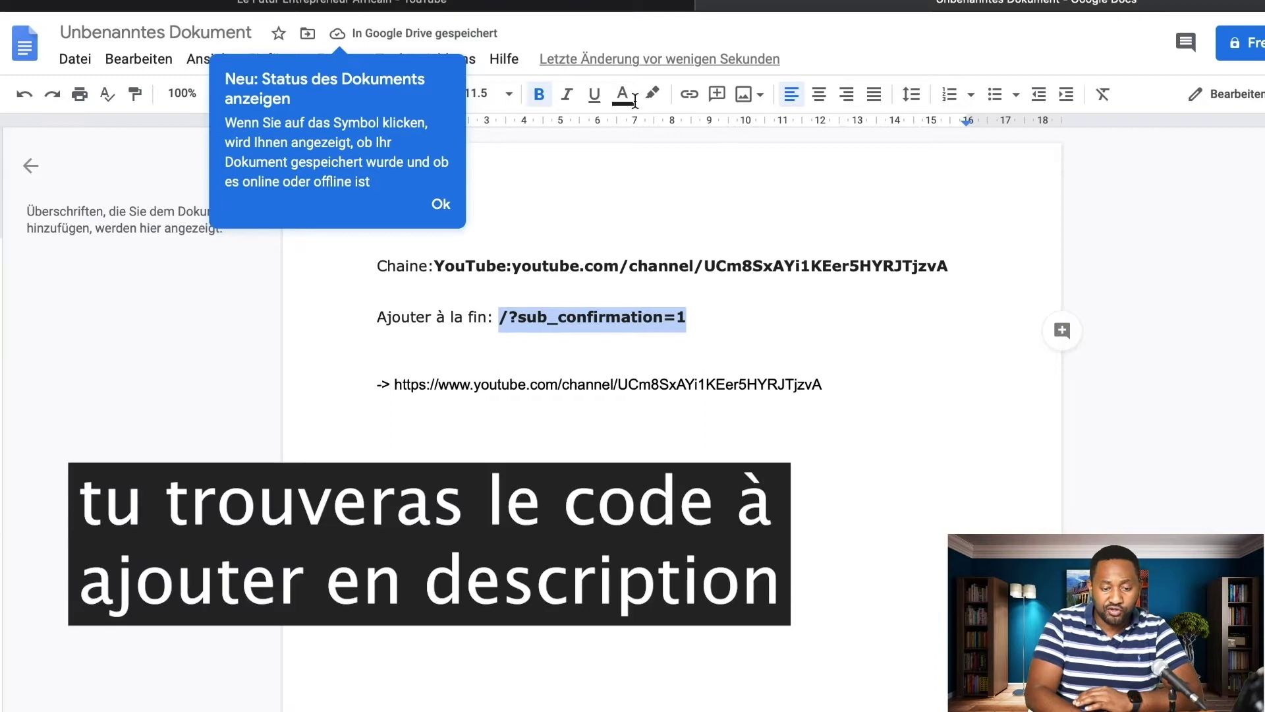
left_click(623, 94)
left_click(656, 156)
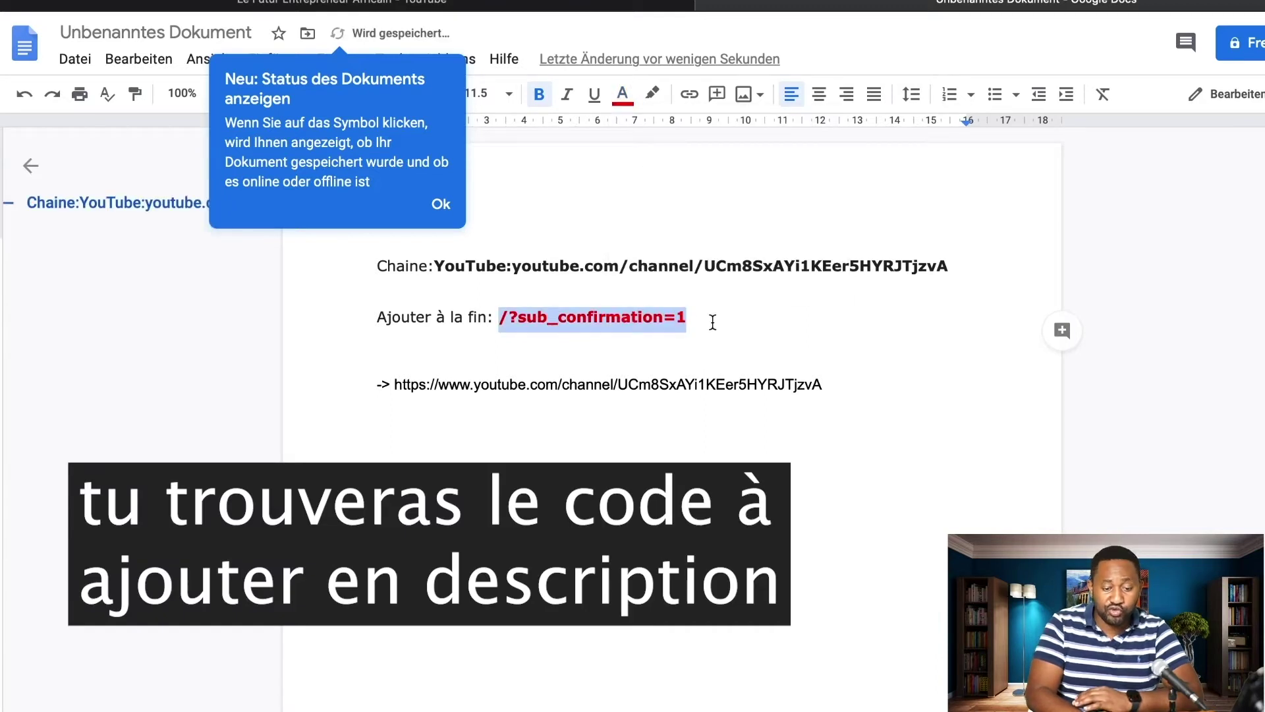
Copy the red "/?sub_confirmation=1" code and append it to the end of the pasted channel URL.
left_click_drag(690, 319, 503, 310)
key("ctrl+c")
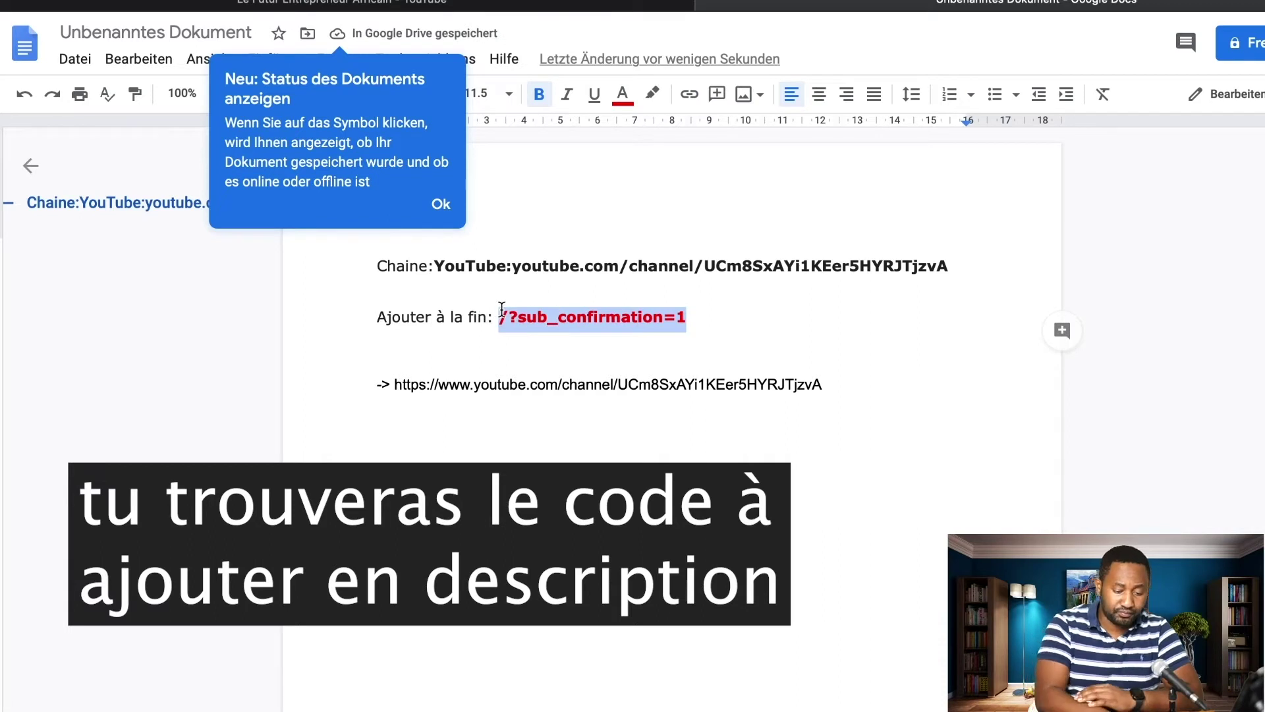
left_click(831, 387)
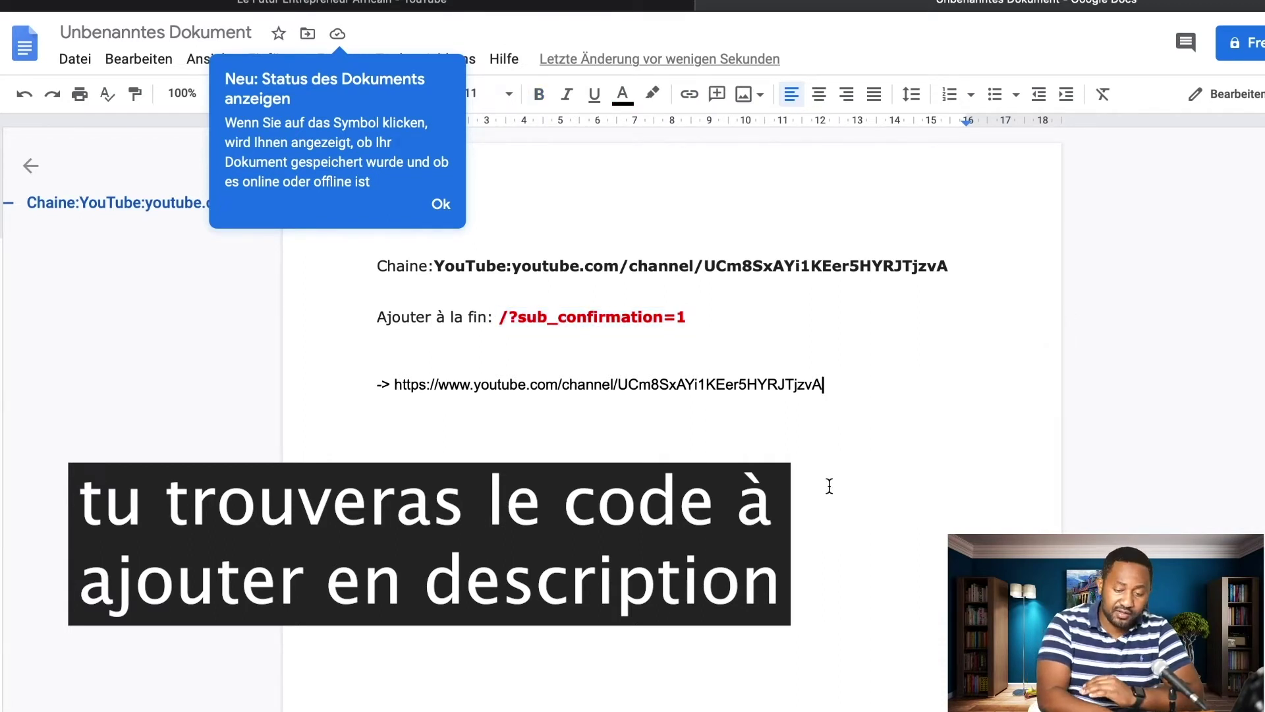
key("ctrl+v")
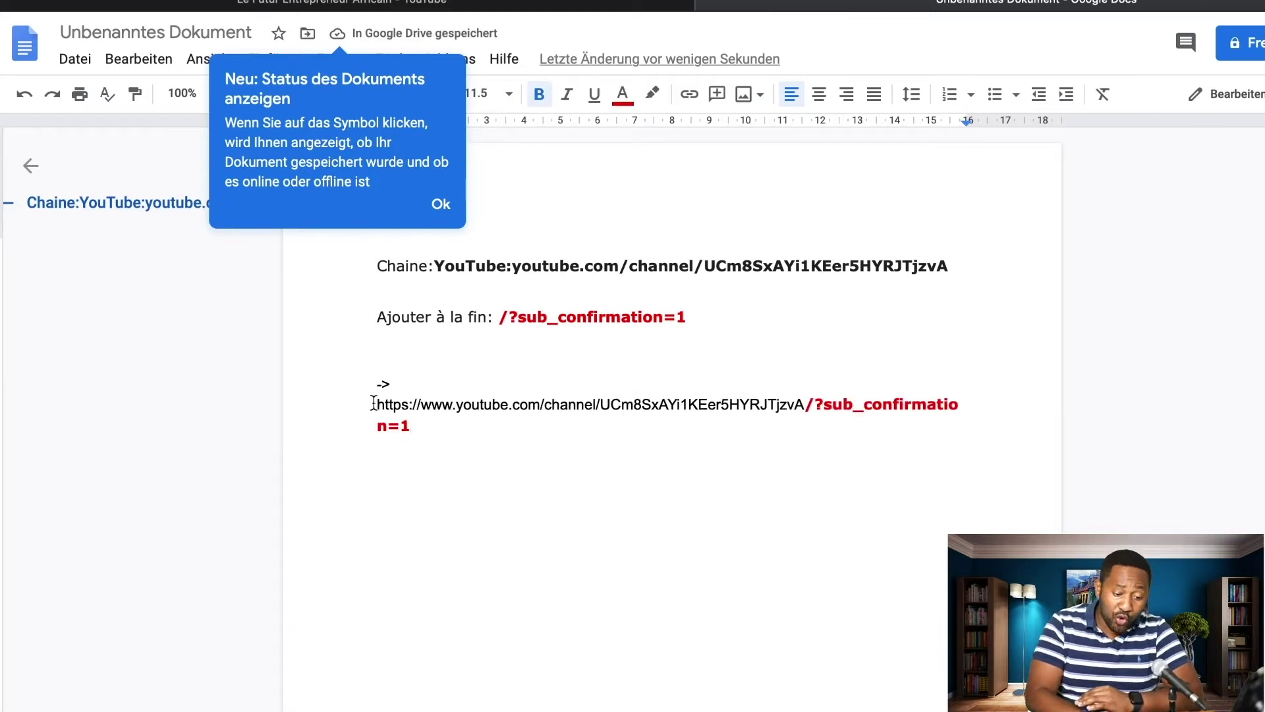
Copy the complete channel link including "/?sub_confirmation=1" and return to the YouTube channel page.
left_click_drag(373, 402, 438, 427)
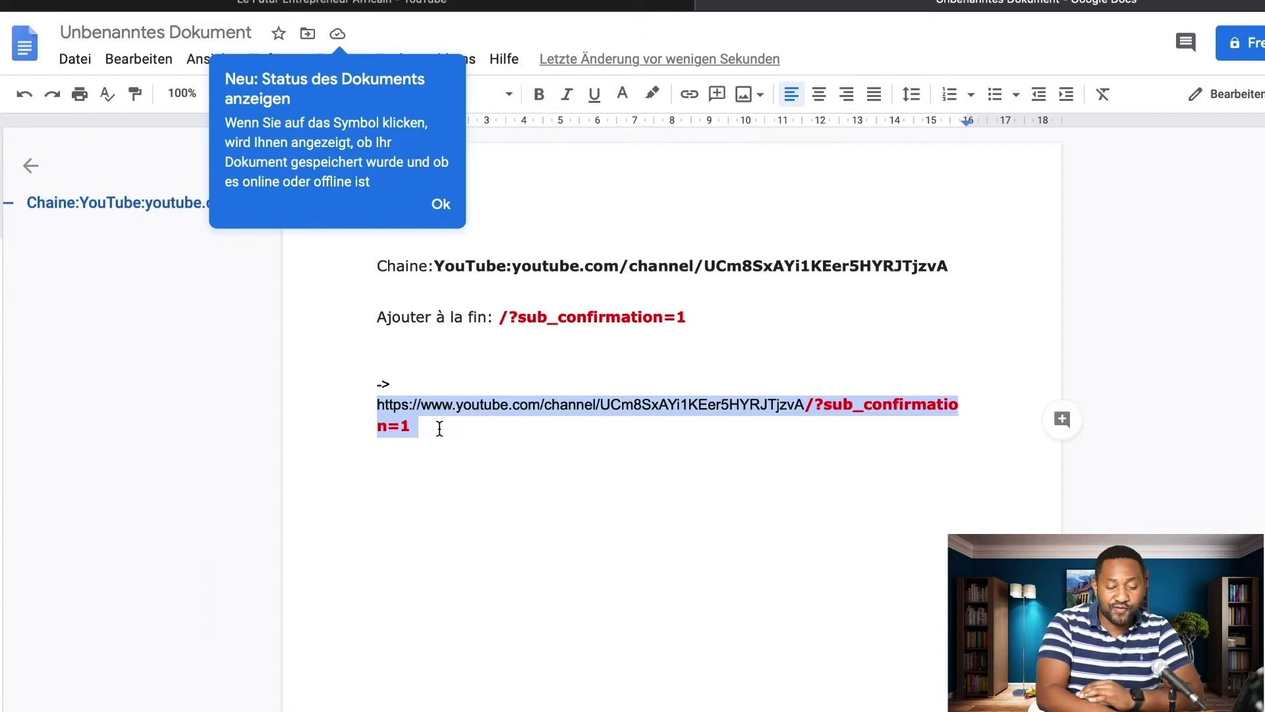
right_click(439, 398)
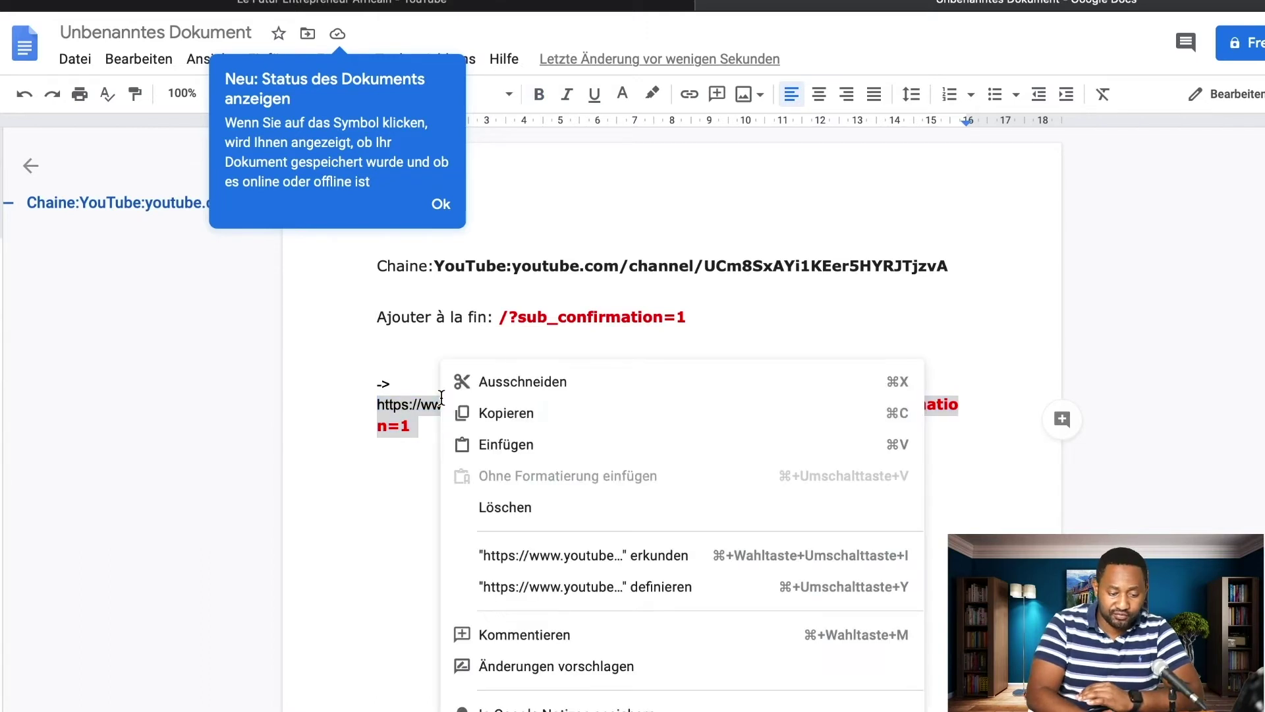
left_click(527, 413)
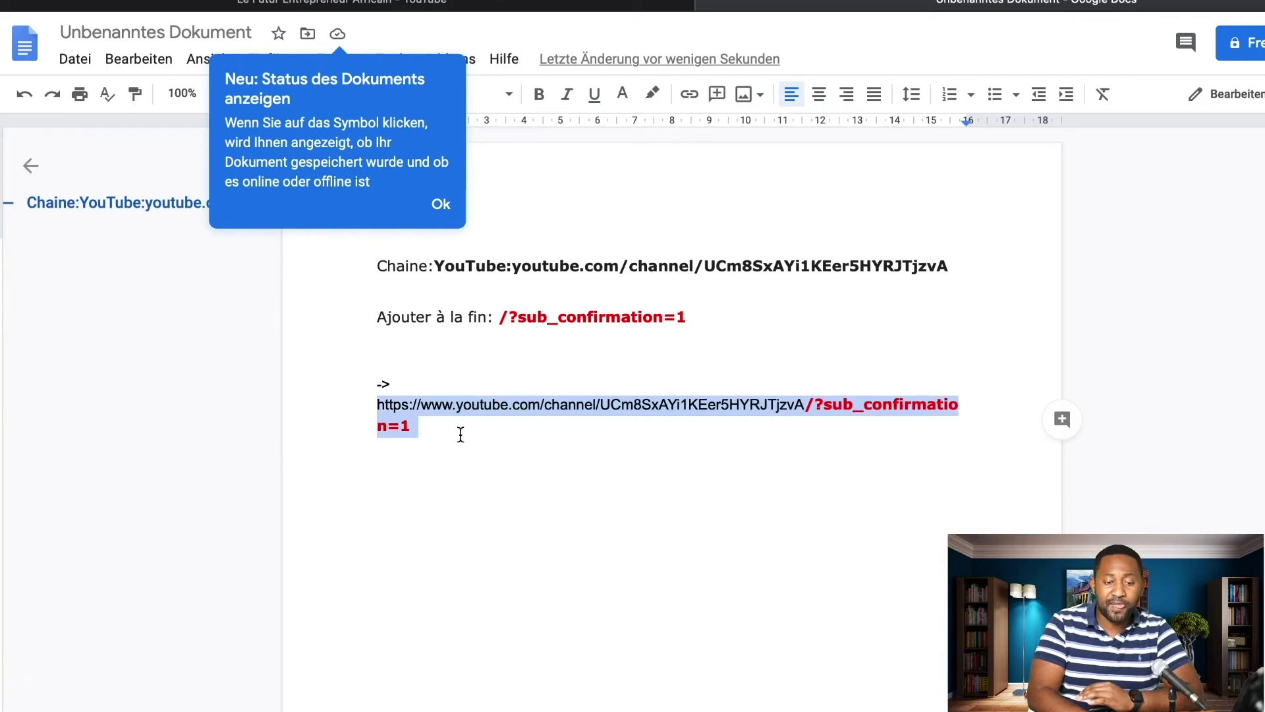
left_click(395, 5)
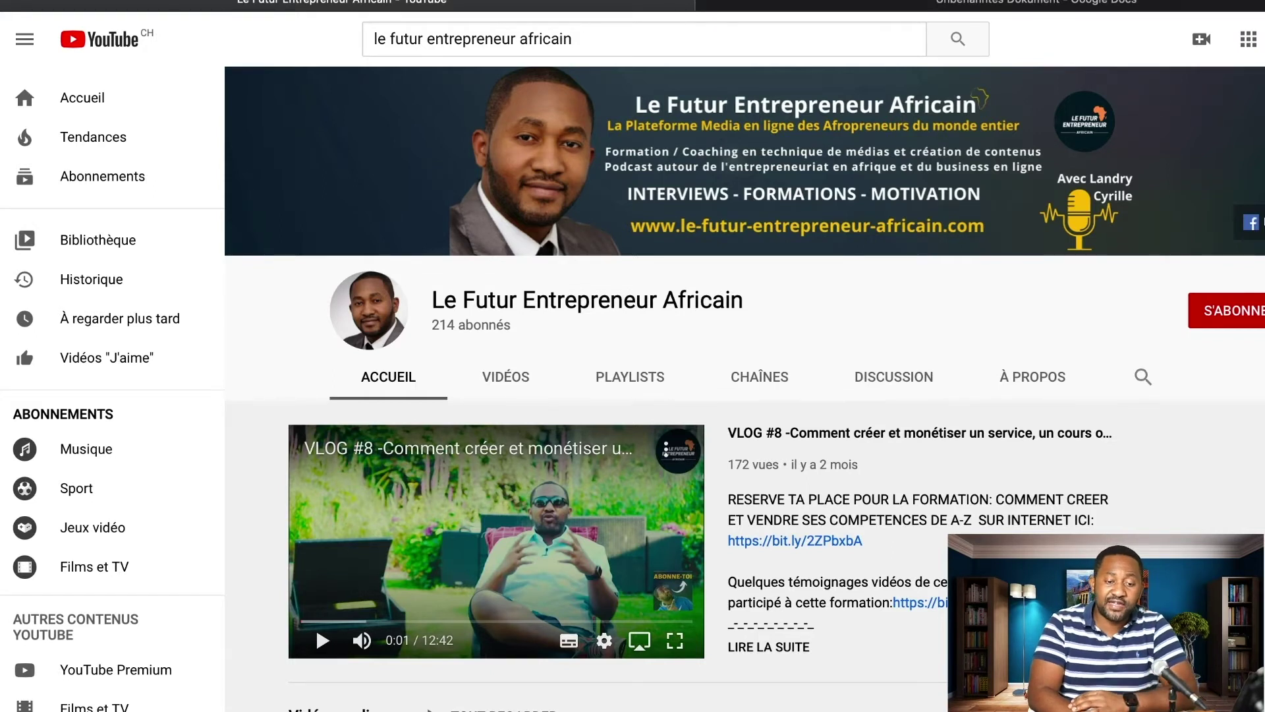
left_click(580, 2)
key("Escape")
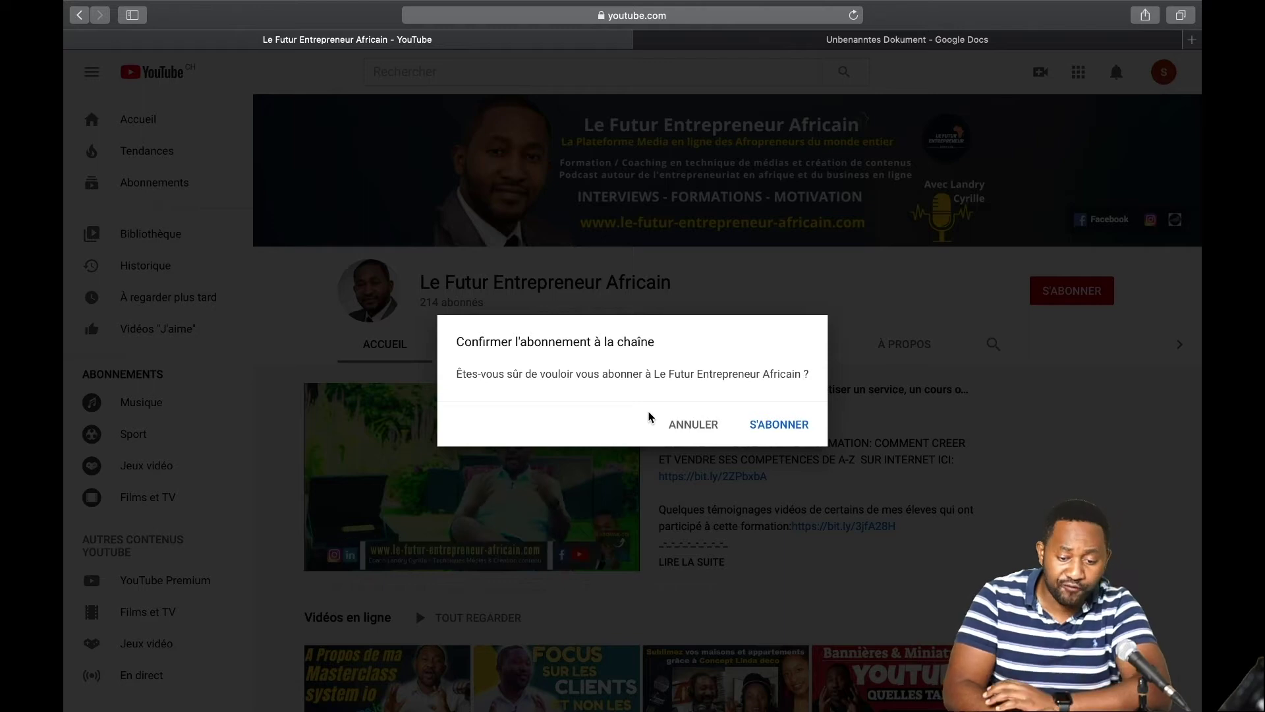
Confirm the subscription to the Le Futur Entrepreneur Africain channel in the confirmation dialog.
scroll(643, 391, "up", 3)
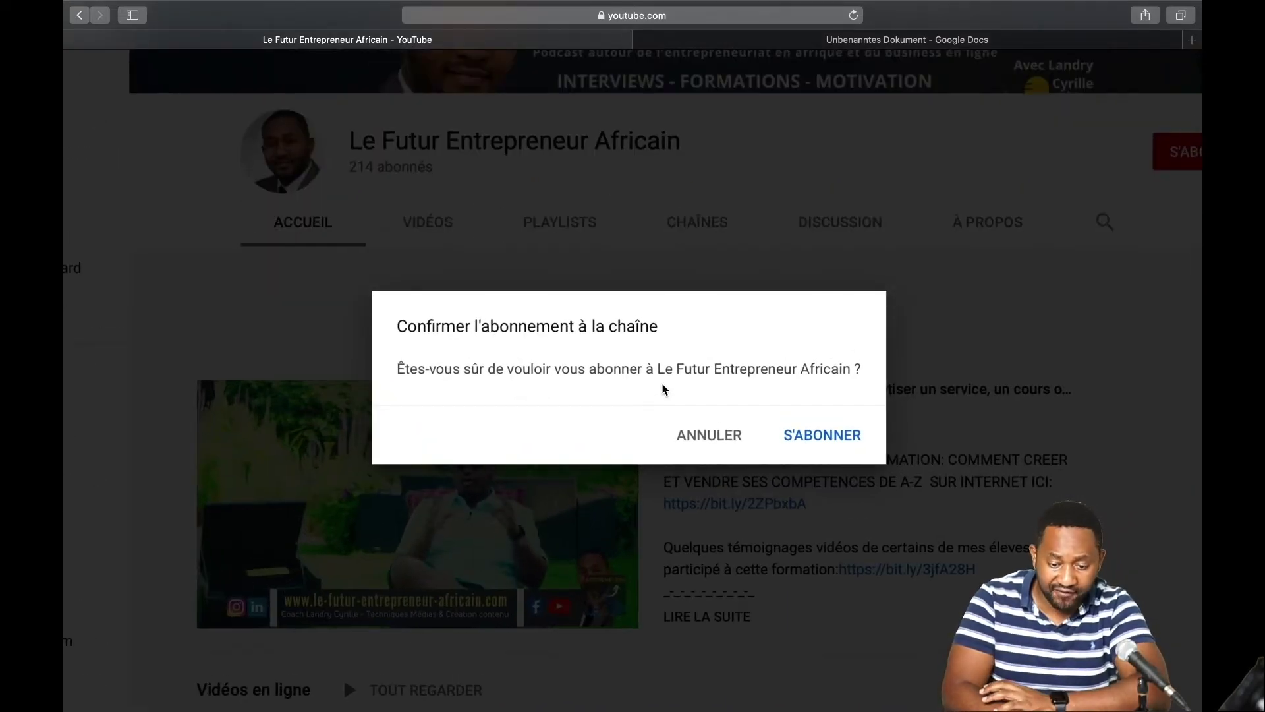
scroll(718, 394, "up", 3)
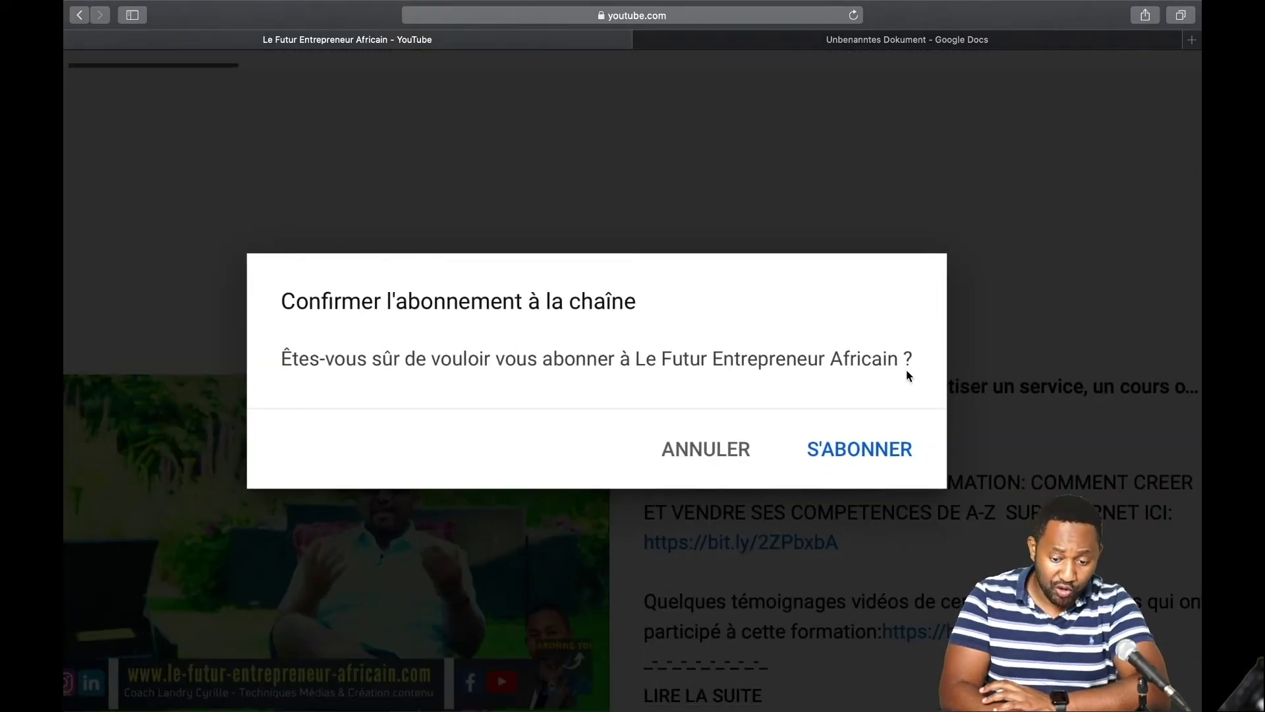
scroll(908, 373, "up", 4)
scroll(908, 373, "down", 3)
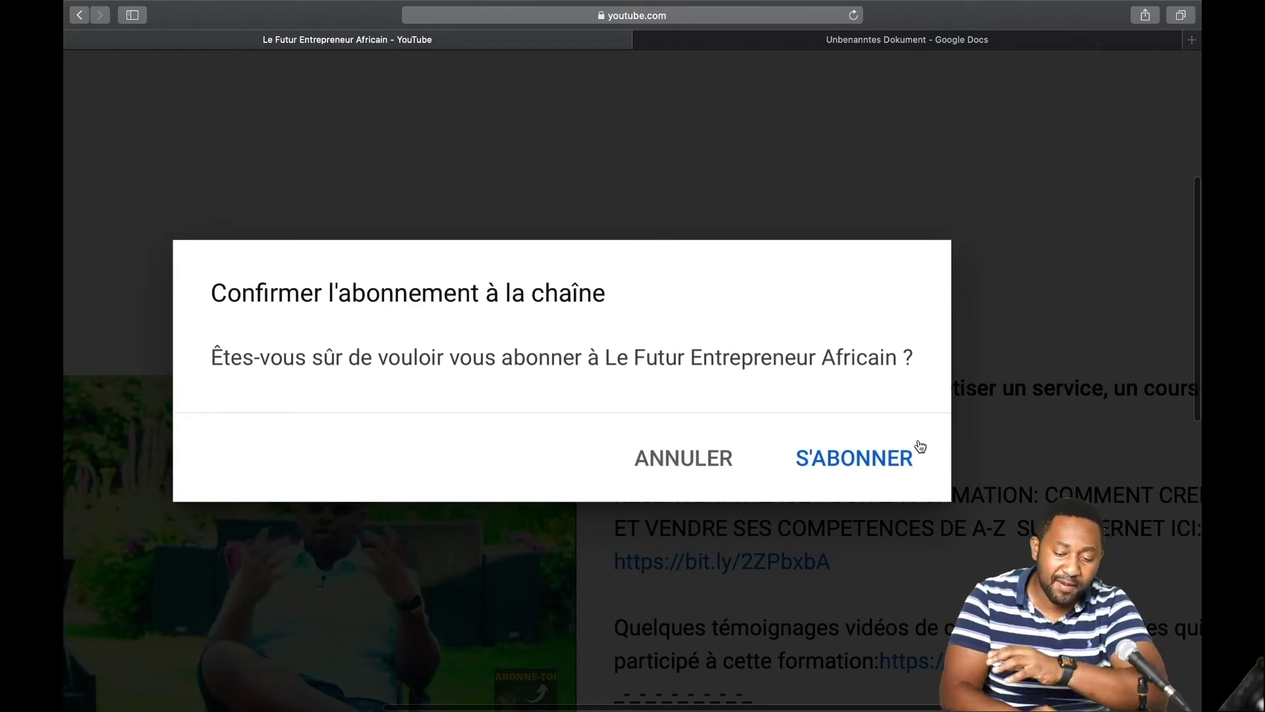
left_click(846, 460)
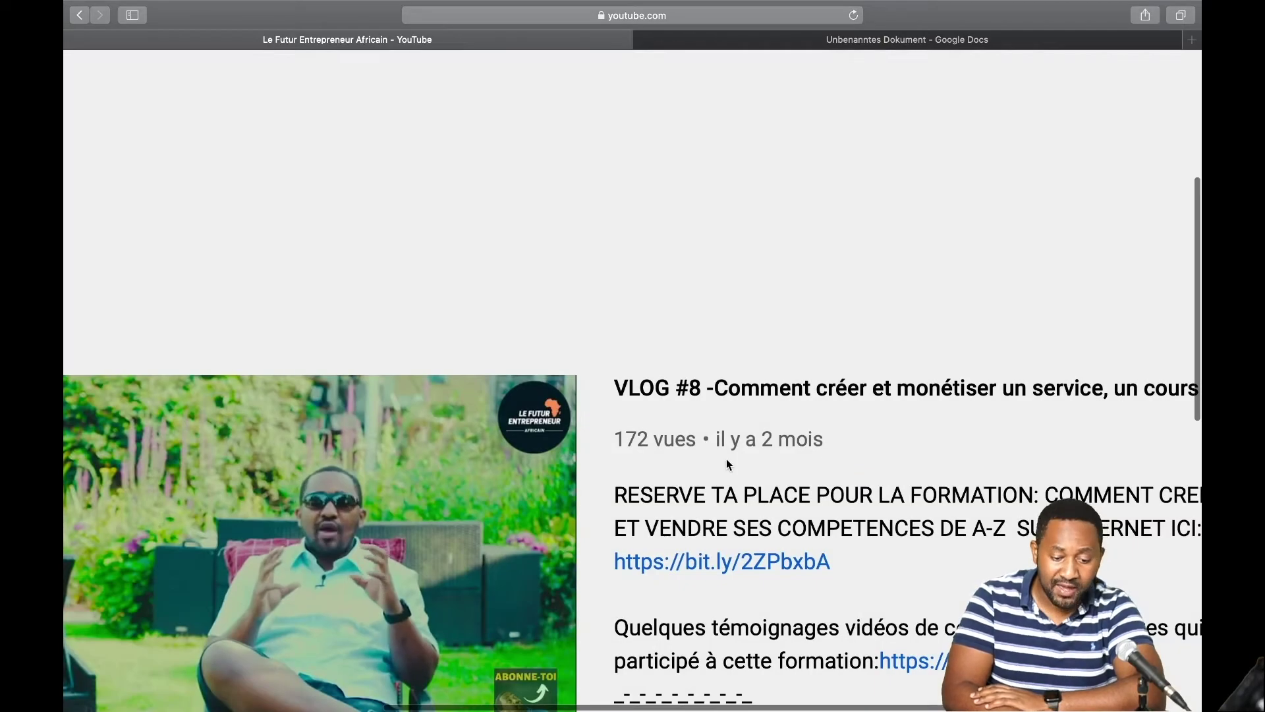
Examine the subscription notice and the subscription status beside the channel name on the channel page.
scroll(726, 458, "down", 5)
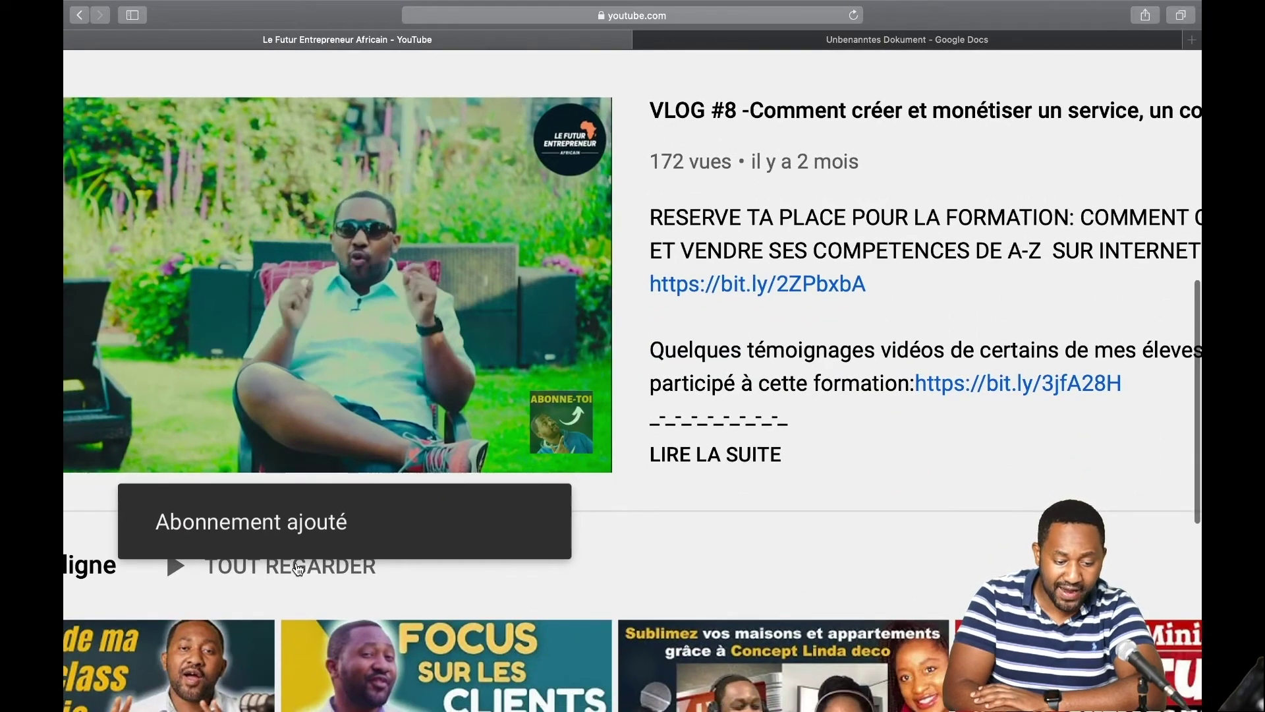
scroll(601, 501, "left", 5)
scroll(601, 500, "down", 3)
scroll(191, 544, "down", 5)
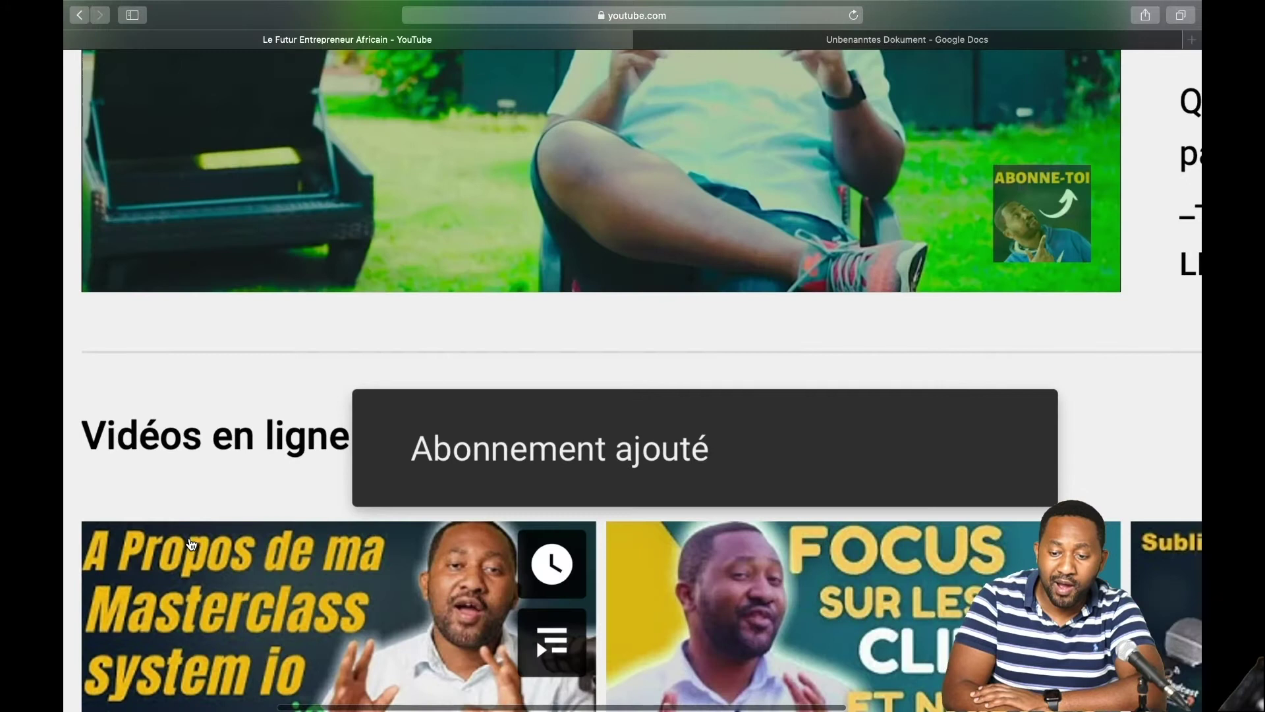
scroll(537, 433, "down", 5)
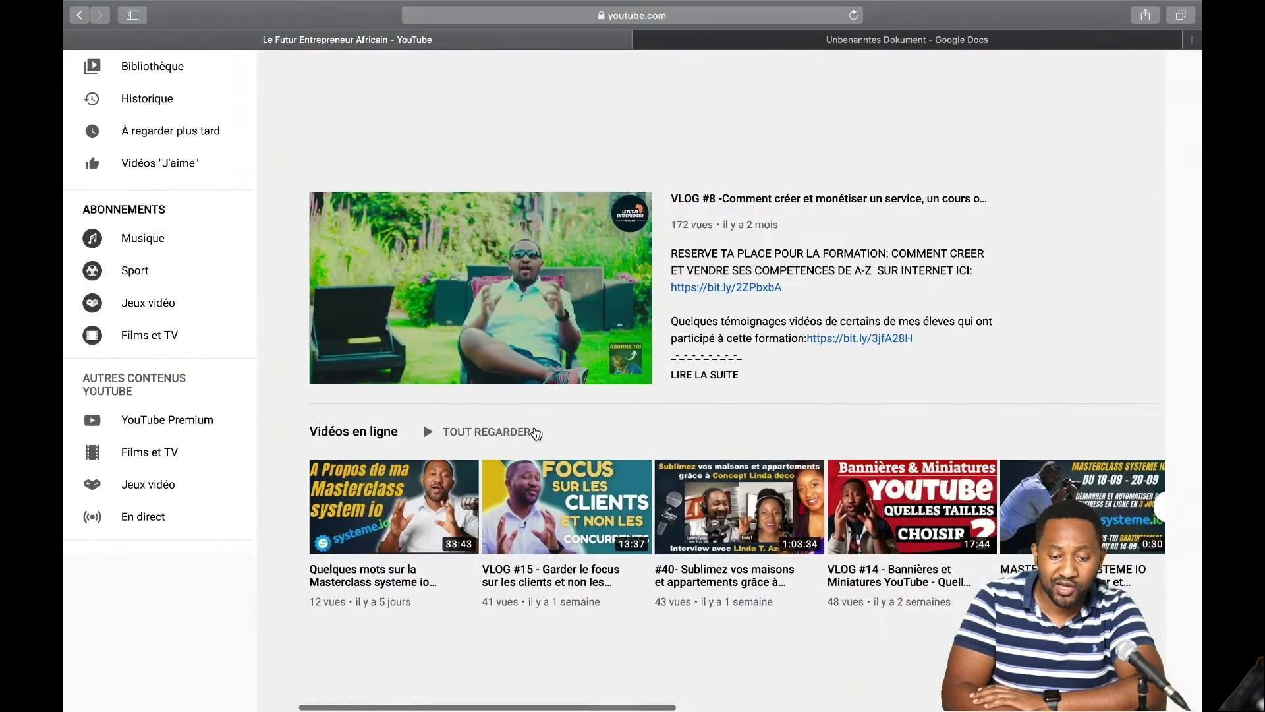
scroll(794, 282, "up", 5)
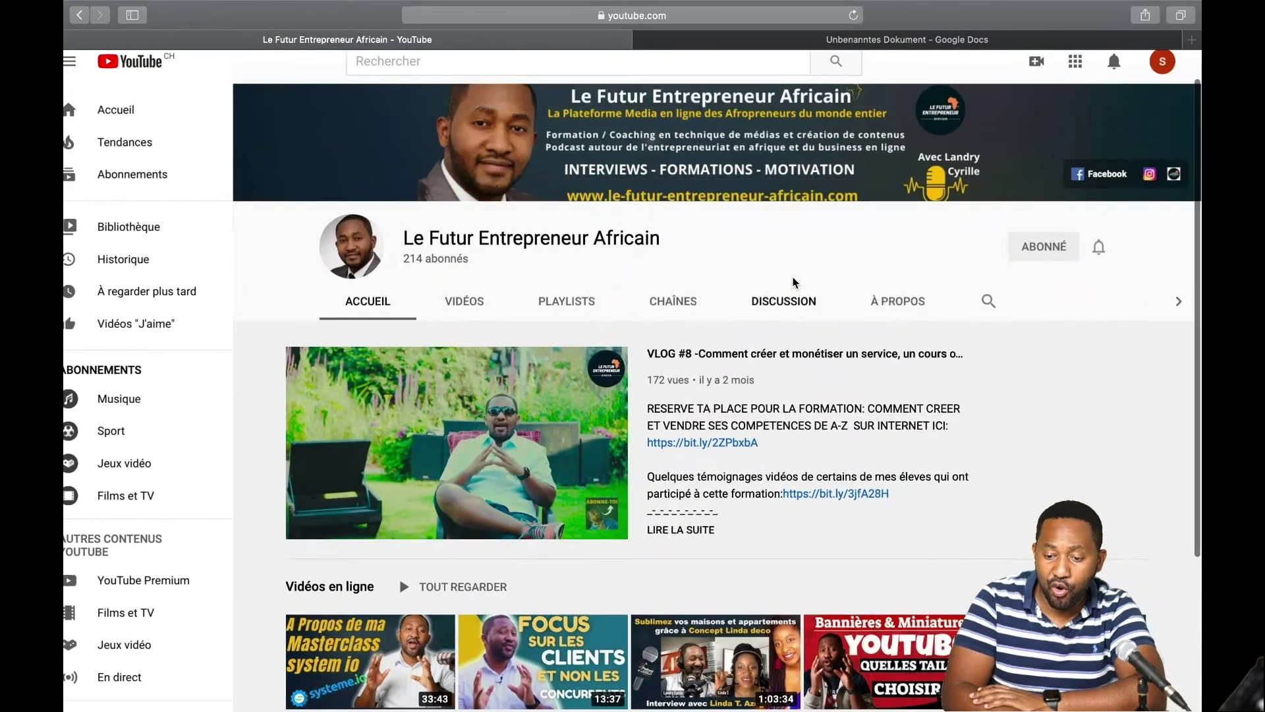
scroll(1102, 204, "up", 5)
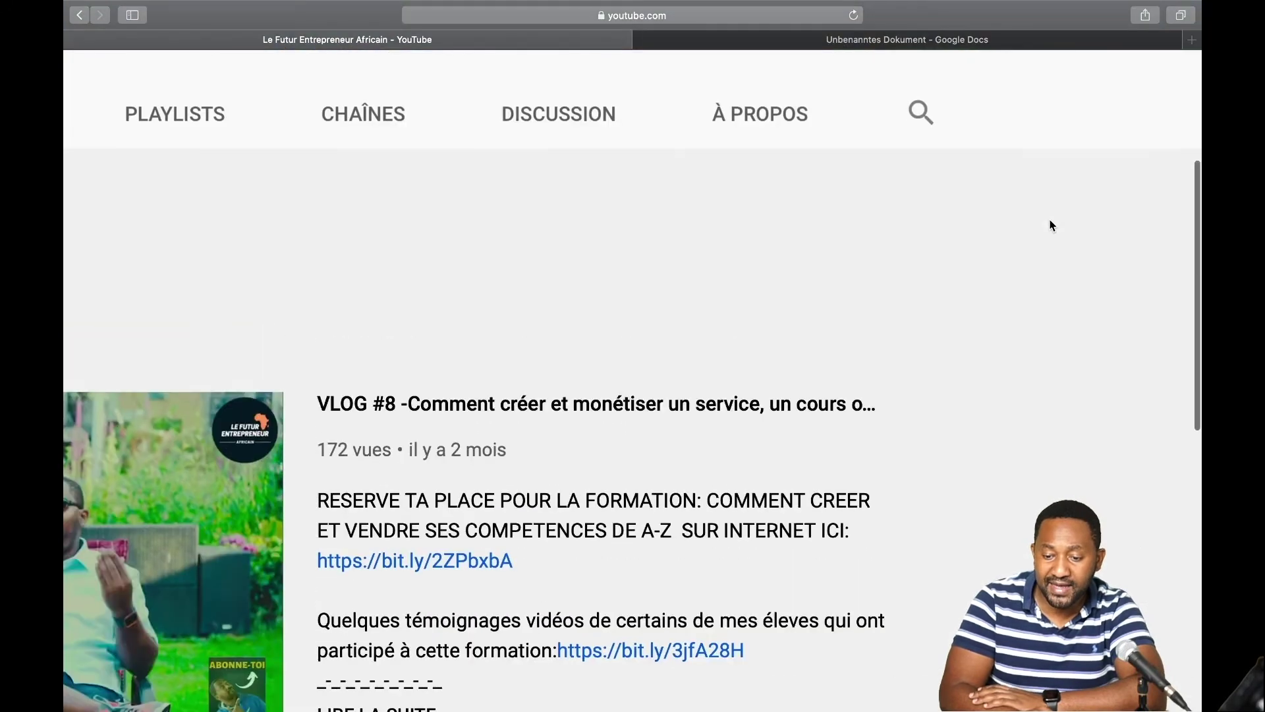
scroll(977, 227, "up", 5)
scroll(976, 227, "down", 3)
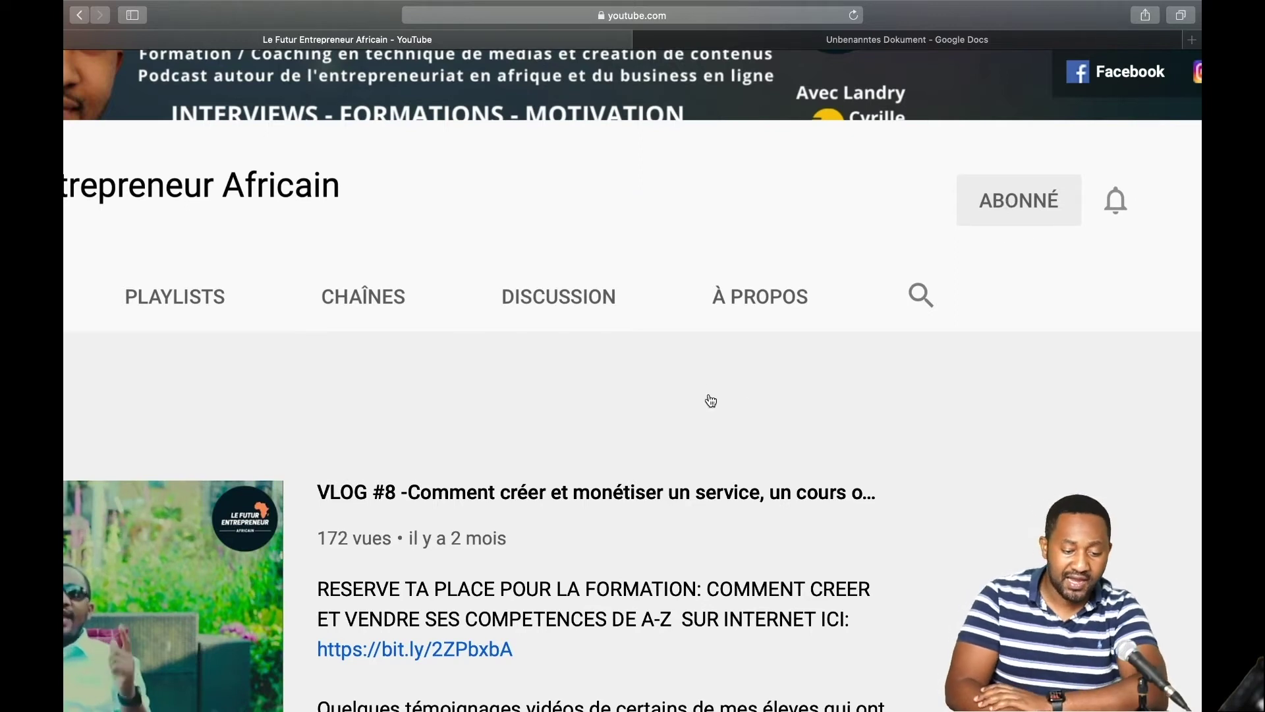
scroll(697, 384, "down", 3)
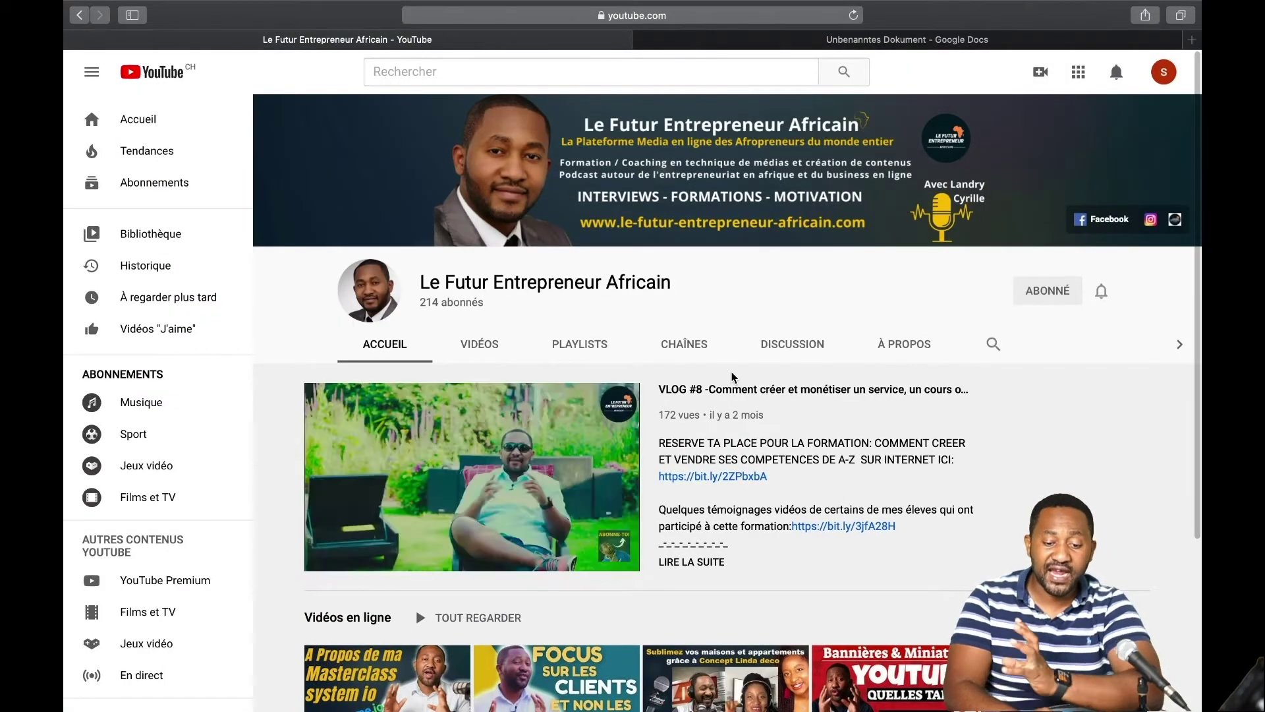